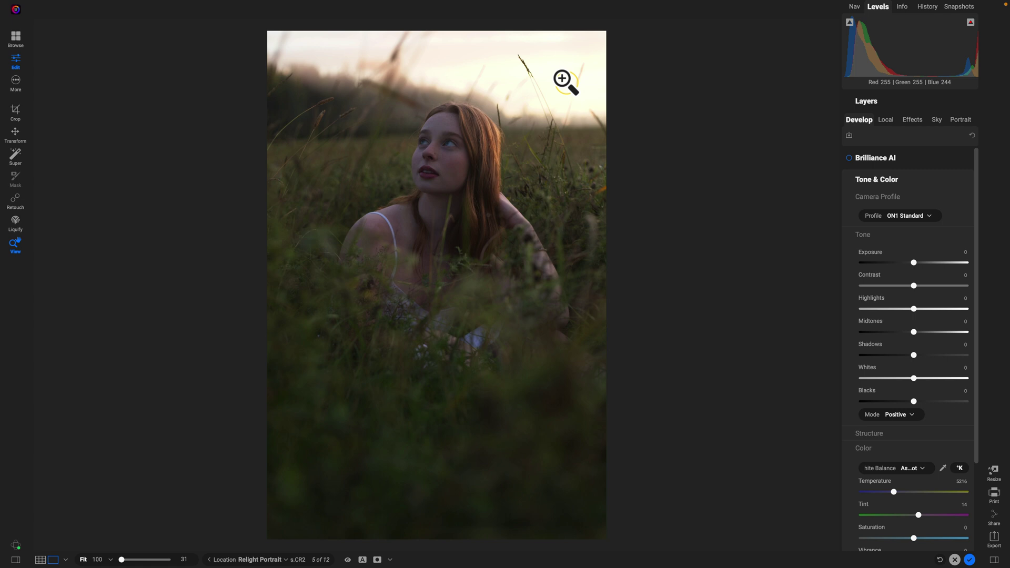
- Add a Depth Lighting filter from Essentials on the Effects tab
{"action": "left_click", "coordinate": [912, 120]}
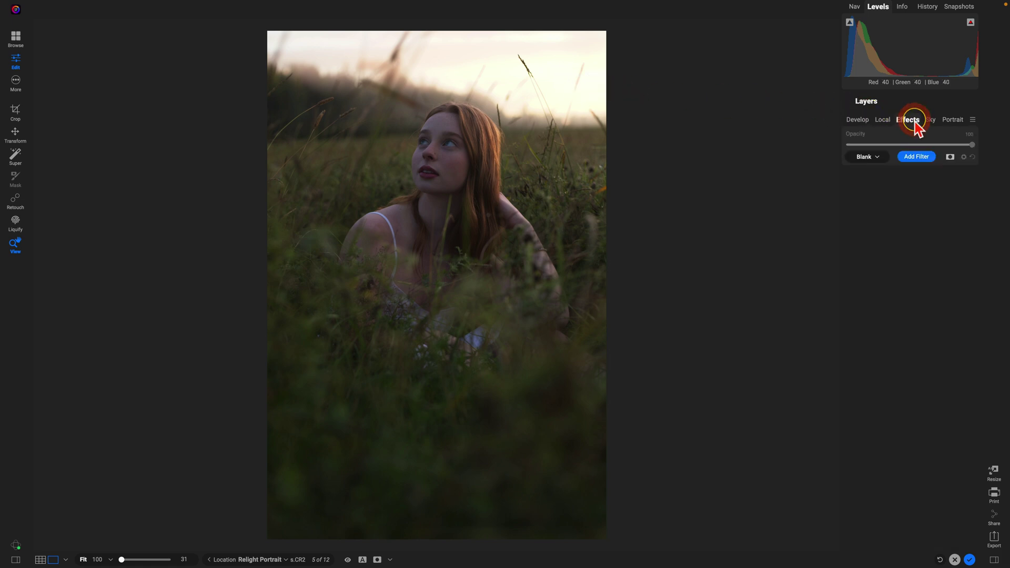
{"action": "left_click", "coordinate": [917, 156]}
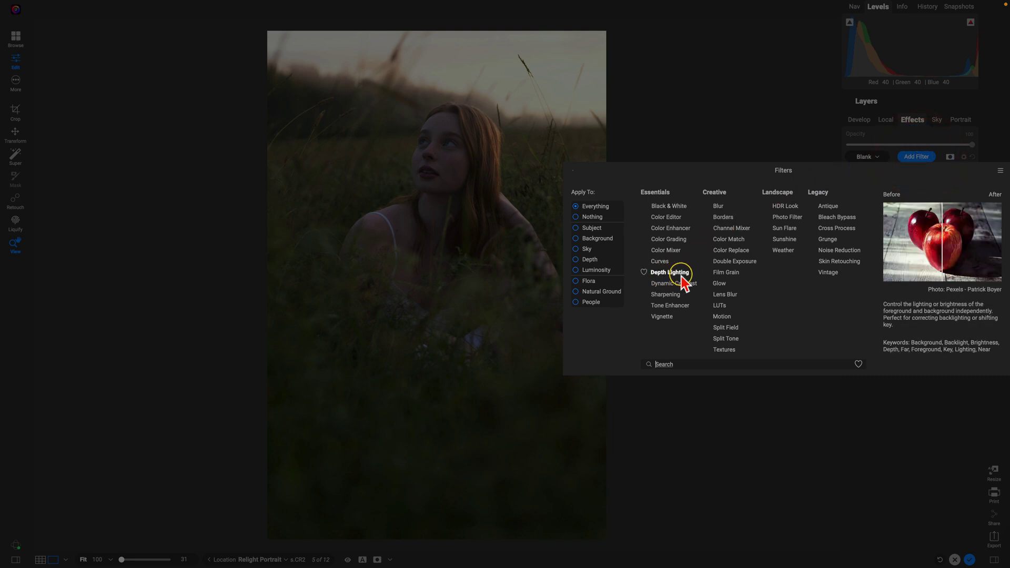
{"action": "left_click", "coordinate": [681, 276]}
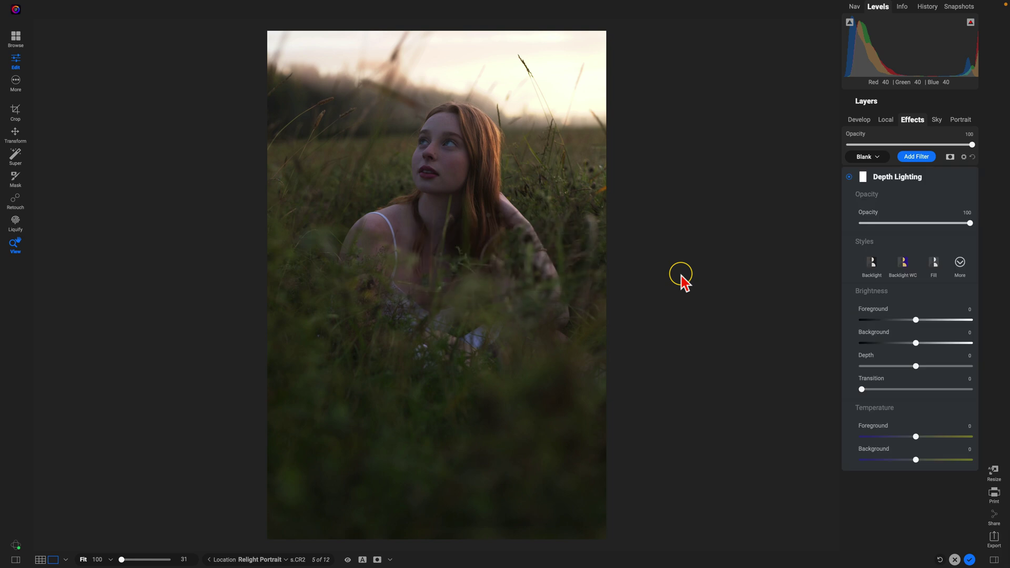
- Set Depth Lighting foreground brightness to 100, toggling the layer off and on to compare
{"action": "mouse_move", "coordinate": [907, 177]}
{"action": "left_click_drag", "start_coordinate": [916, 320], "coordinate": [971, 320]}
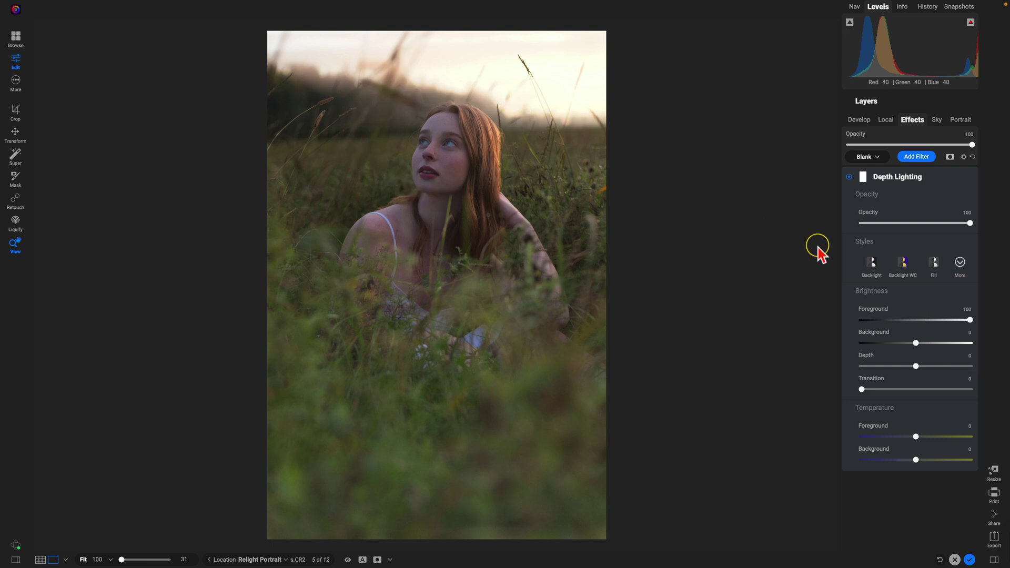
{"action": "left_click", "coordinate": [850, 181]}
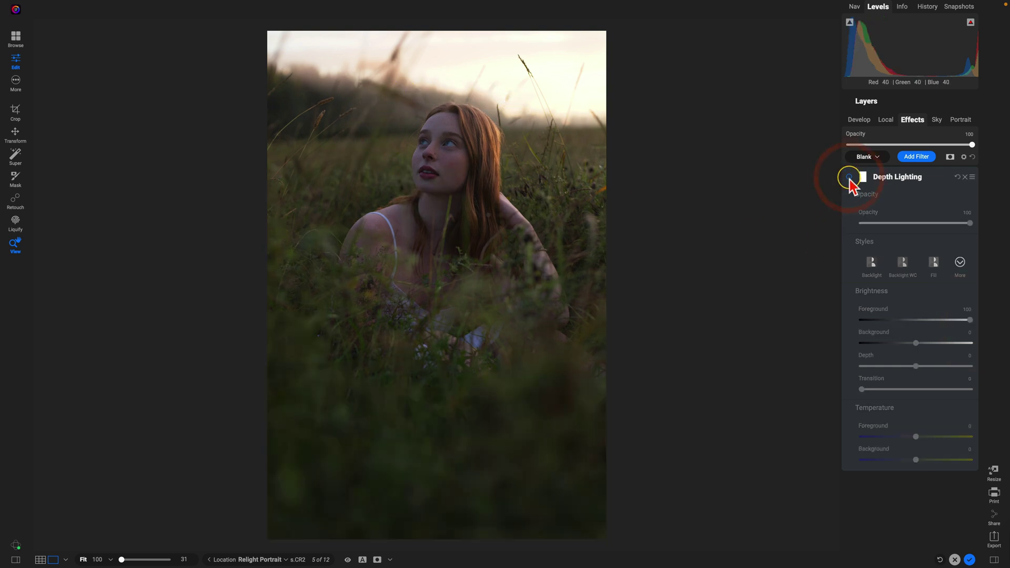
{"action": "left_click", "coordinate": [850, 181]}
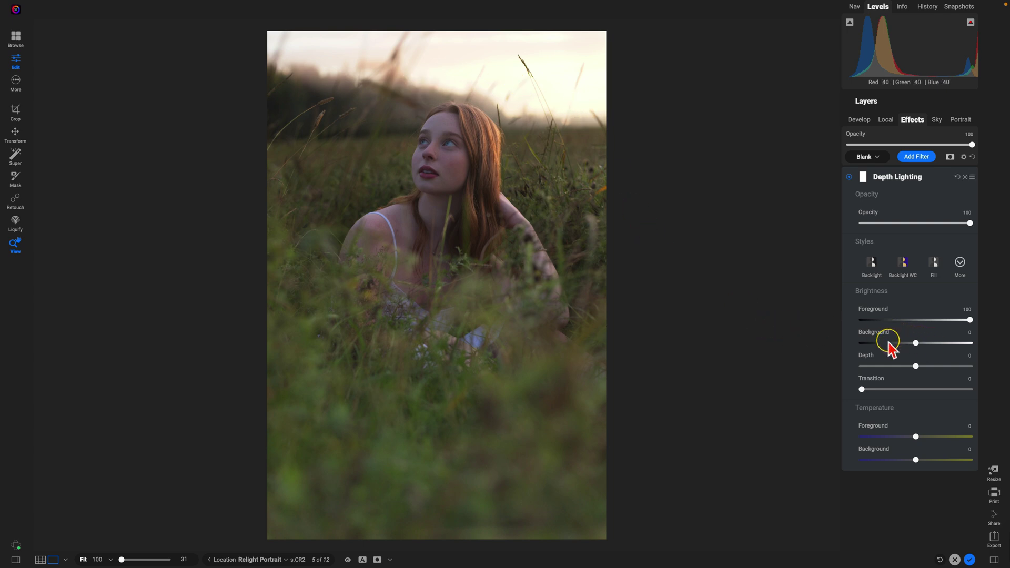
- Set Depth Lighting background brightness to -11 and depth to 81
{"action": "mouse_move", "coordinate": [914, 346]}
{"action": "left_mouse_down"}
{"action": "mouse_move", "coordinate": [871, 351]}
{"action": "mouse_move", "coordinate": [913, 352]}
{"action": "mouse_move", "coordinate": [892, 345]}
{"action": "mouse_move", "coordinate": [913, 350]}
{"action": "mouse_move", "coordinate": [902, 347]}
{"action": "left_mouse_up"}
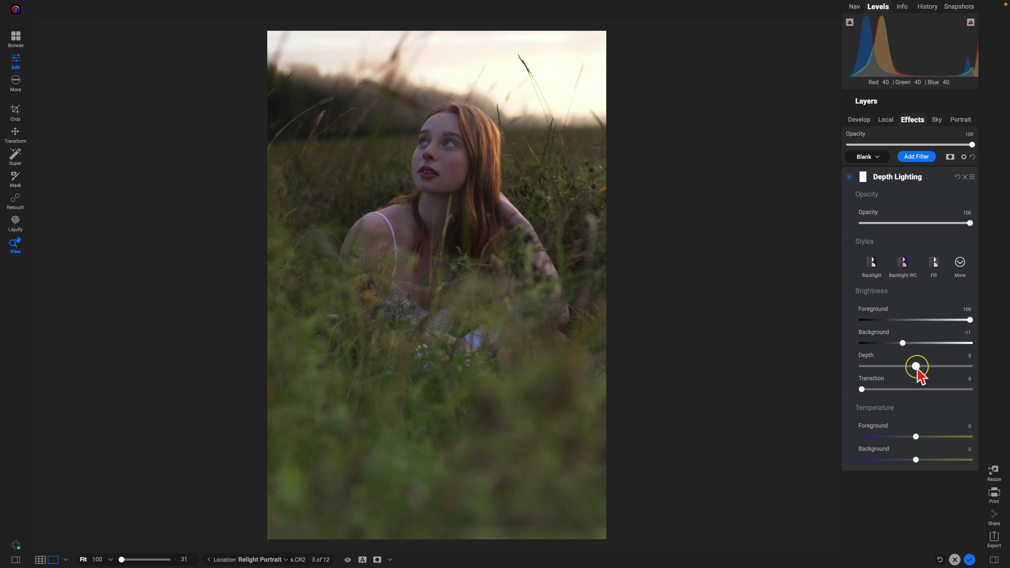
{"action": "mouse_move", "coordinate": [916, 367]}
{"action": "left_mouse_down"}
{"action": "mouse_move", "coordinate": [953, 368]}
{"action": "mouse_move", "coordinate": [902, 367]}
{"action": "mouse_move", "coordinate": [959, 372]}
{"action": "left_mouse_up"}
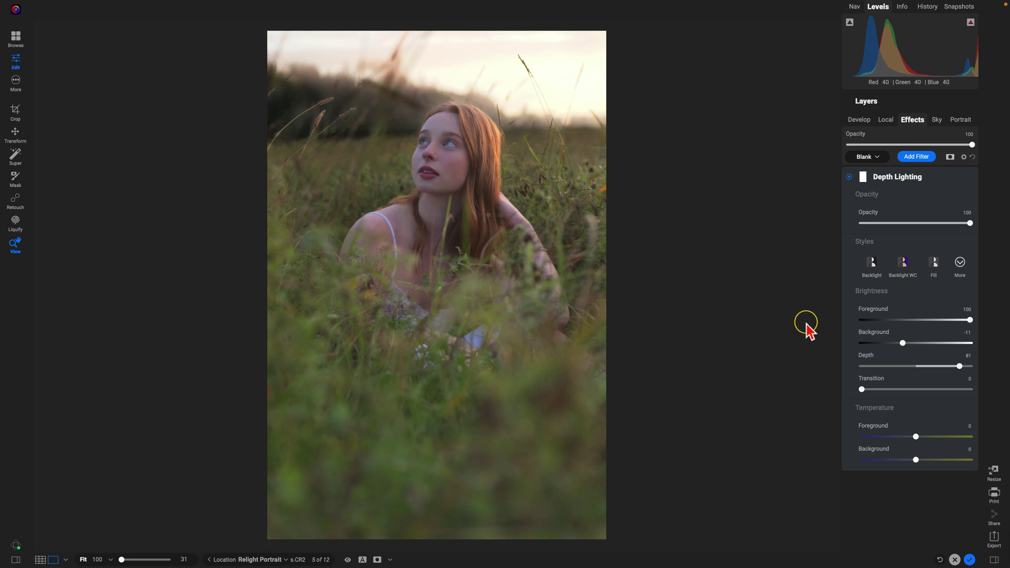
- Compare the photo with Depth Lighting toggled, then set foreground temperature to 30
{"action": "left_click", "coordinate": [851, 178]}
{"action": "left_click", "coordinate": [851, 177]}
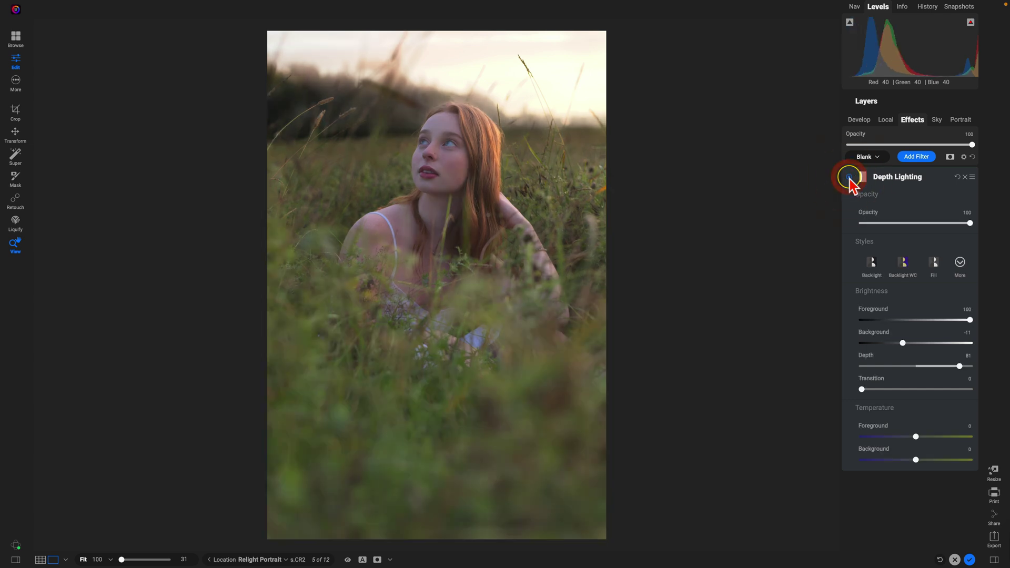
{"action": "left_click", "coordinate": [850, 178]}
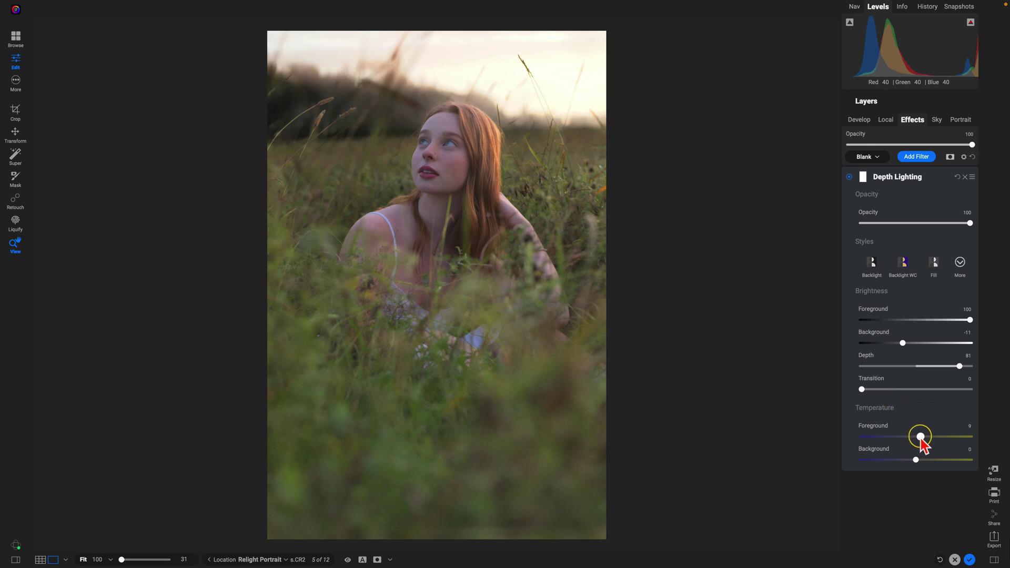
{"action": "left_click_drag", "start_coordinate": [923, 440], "coordinate": [933, 441]}
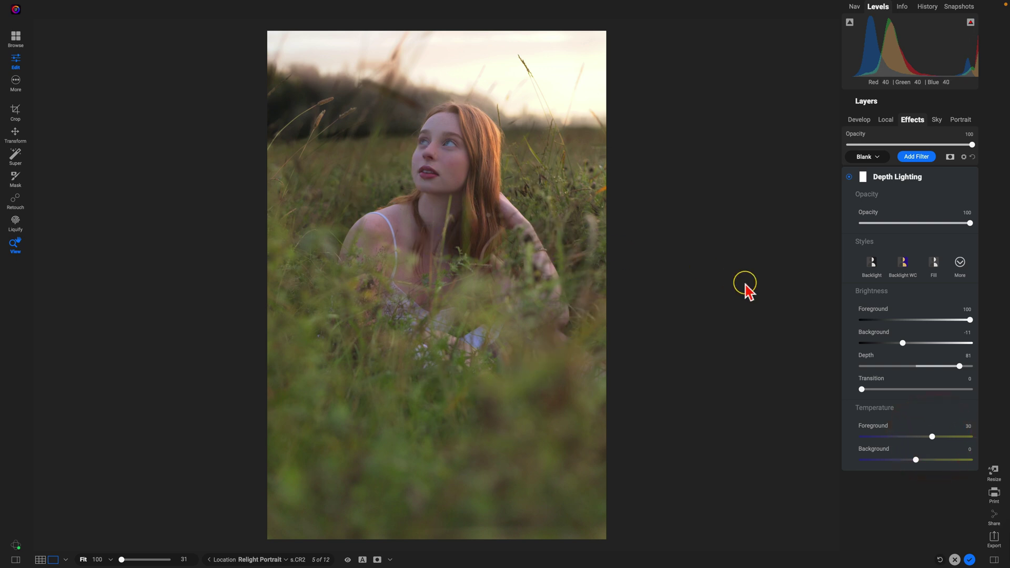
- Add a Glow filter with the Darker style (amount 50, halo 10)
{"action": "left_click", "coordinate": [918, 161]}
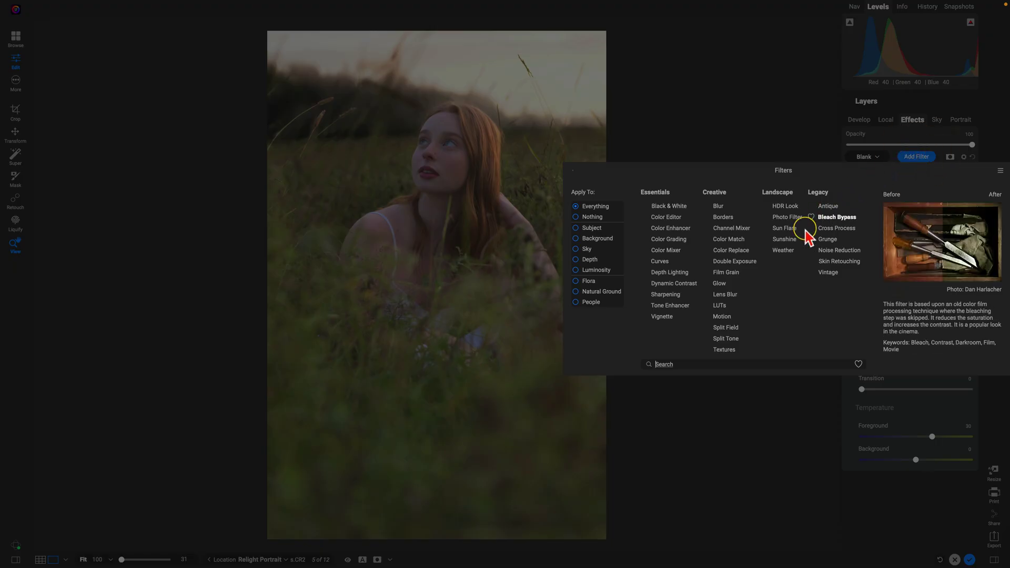
{"action": "left_click", "coordinate": [724, 287]}
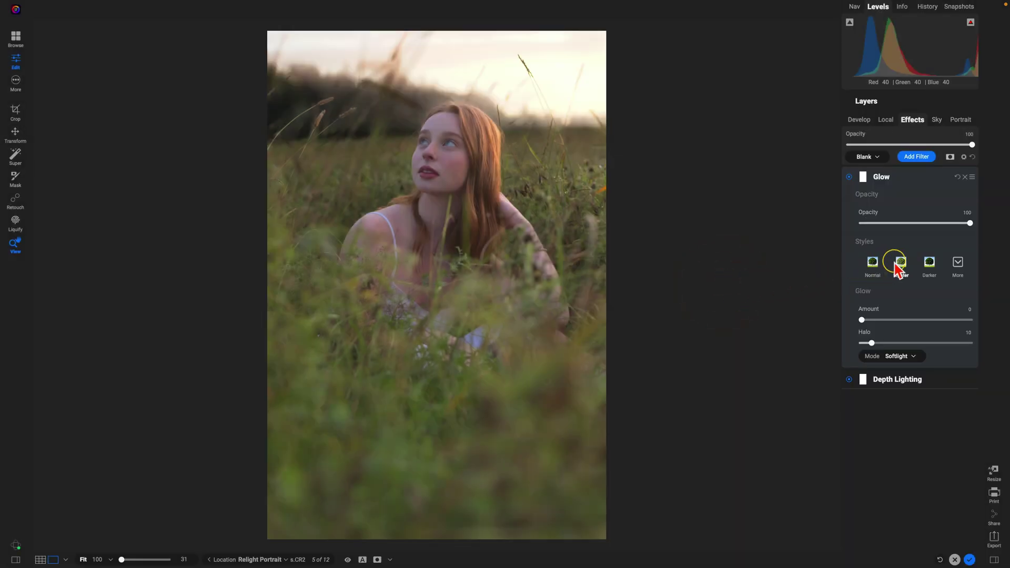
{"action": "left_click", "coordinate": [929, 266]}
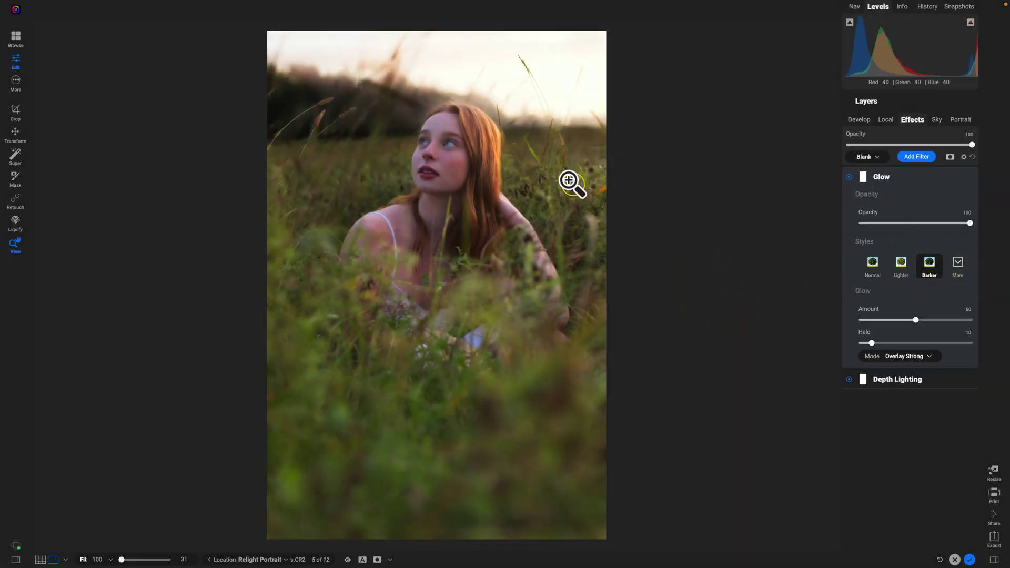
- Zoom to 100% on the face, compare Glow on and off, then fit the photo
{"action": "left_click", "coordinate": [495, 133]}
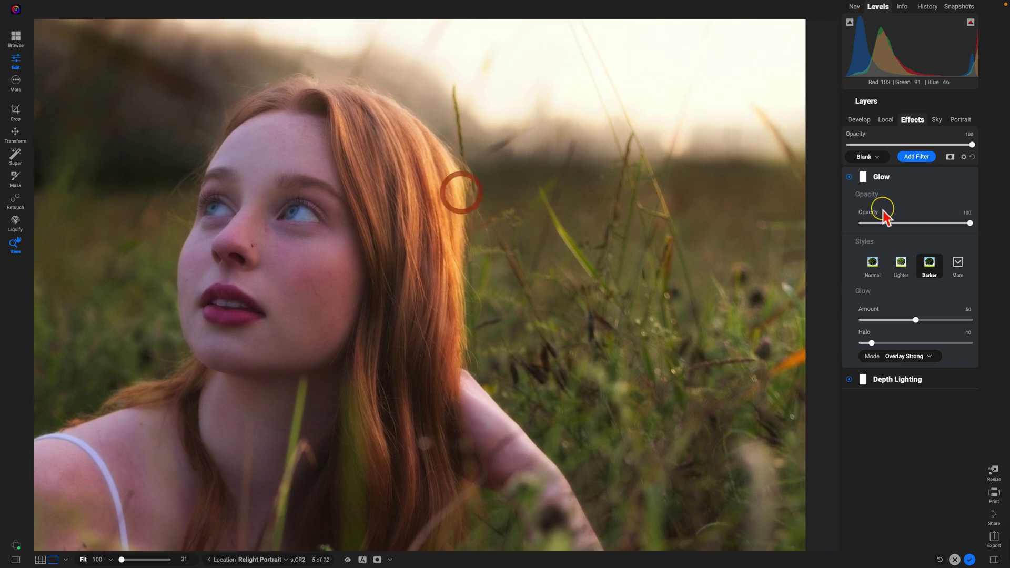
{"action": "left_click", "coordinate": [848, 179]}
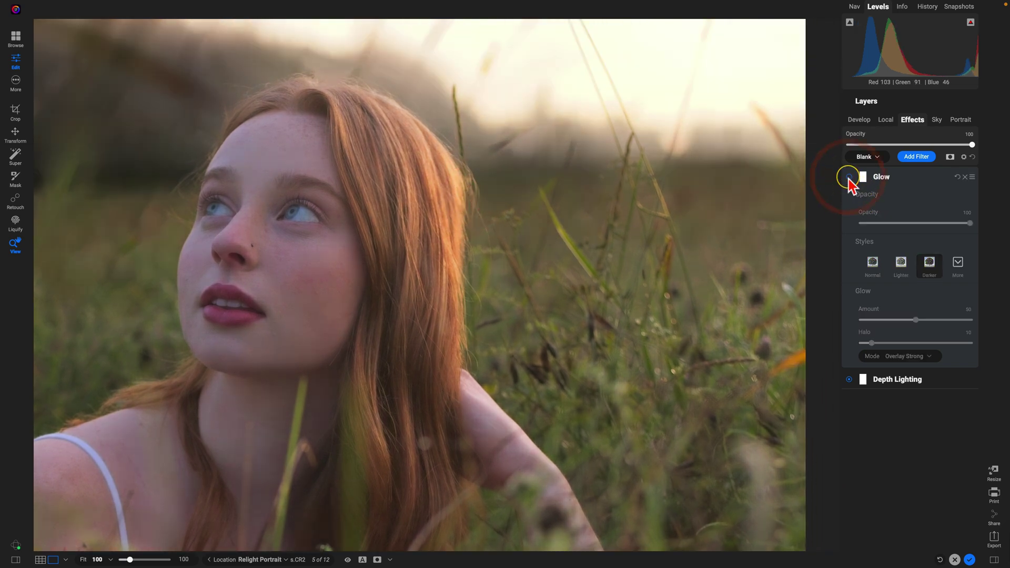
{"action": "left_click", "coordinate": [848, 178]}
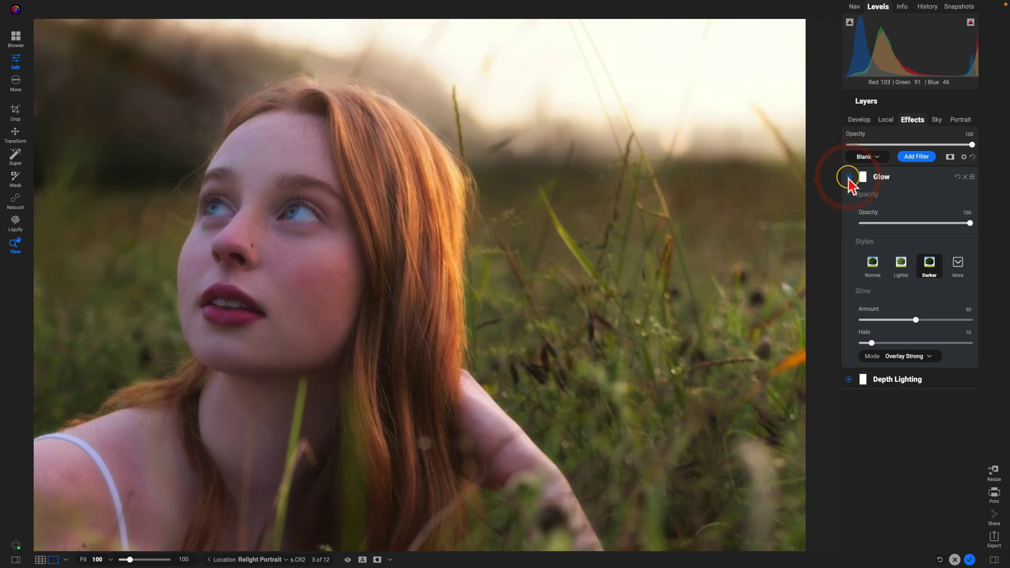
{"action": "left_click", "coordinate": [848, 178]}
{"action": "left_click", "coordinate": [848, 178]}
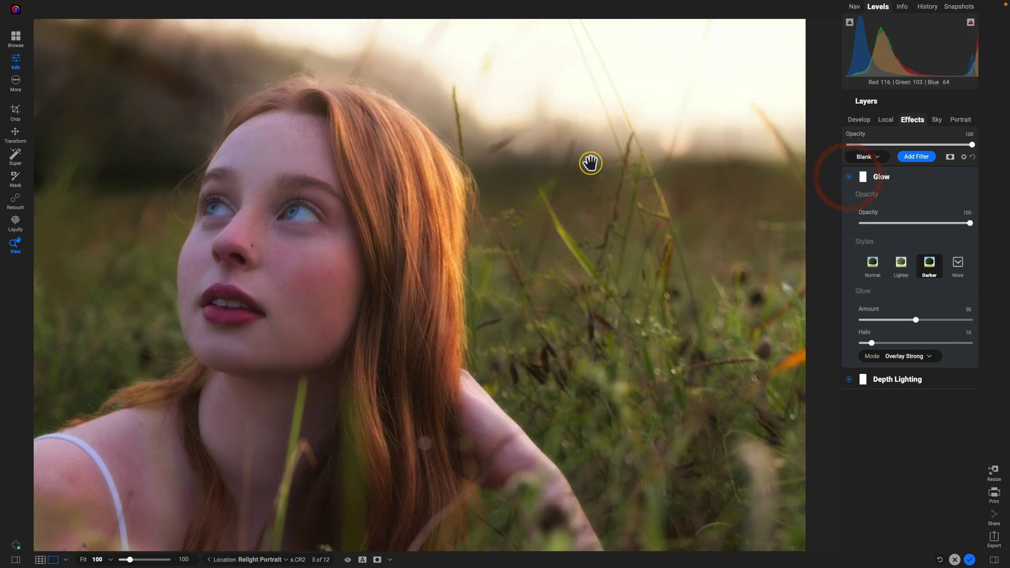
{"action": "left_click", "coordinate": [497, 304]}
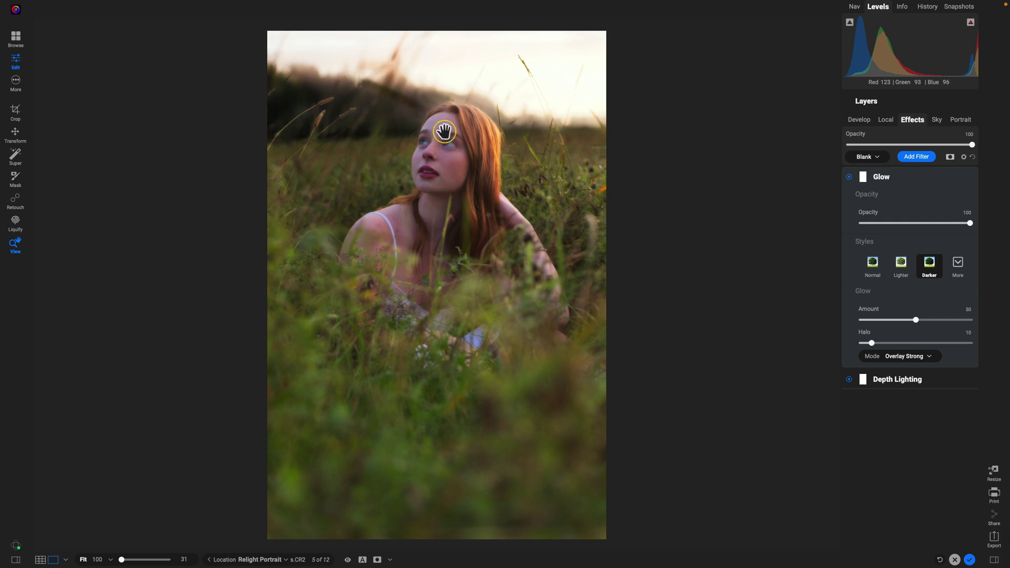
- Erase the Glow mask over her face and bare shoulder with a resized brush
{"action": "key", "text": "b"}
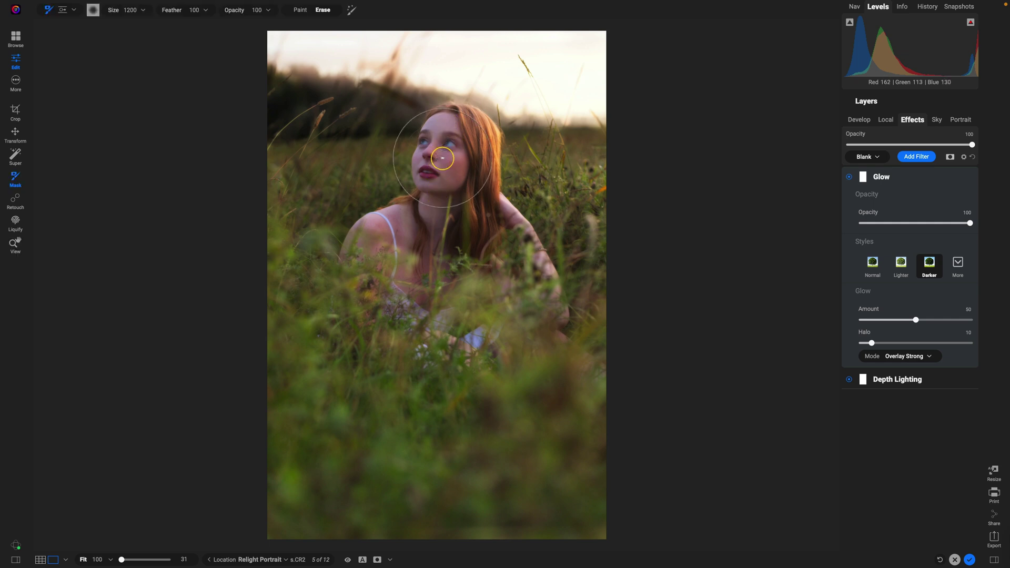
{"action": "key", "text": "bracketleft"}
{"action": "key", "text": "bracketleft"}
{"action": "key", "text": "bracketleft"}
{"action": "key", "text": "bracketleft"}
{"action": "key", "text": "bracketleft"}
{"action": "key", "text": "bracketleft"}
{"action": "key", "text": "bracketleft"}
{"action": "key", "text": "bracketleft"}
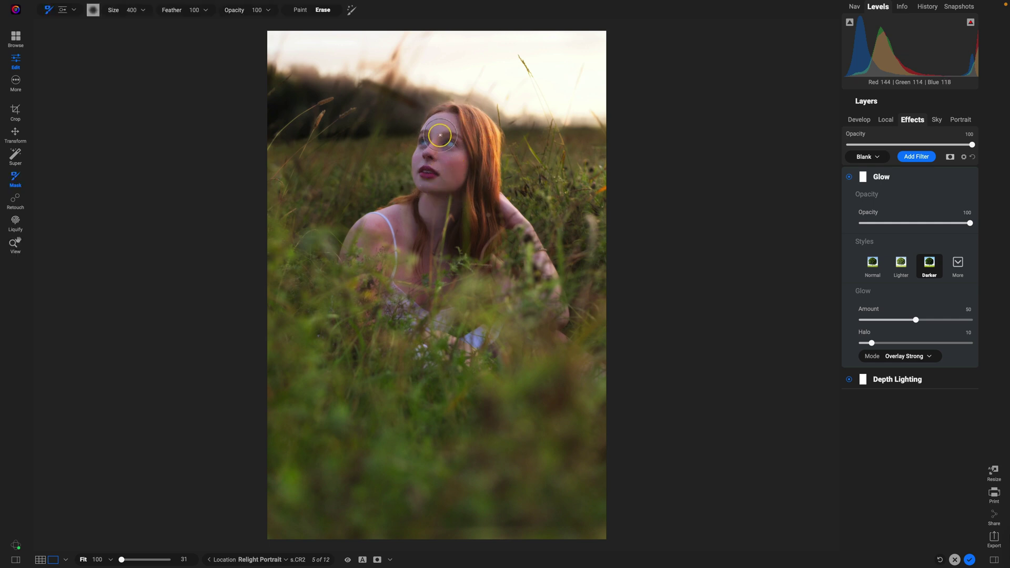
{"action": "mouse_move", "coordinate": [439, 137]}
{"action": "left_mouse_down"}
{"action": "mouse_move", "coordinate": [446, 128]}
{"action": "mouse_move", "coordinate": [456, 172]}
{"action": "mouse_move", "coordinate": [428, 131]}
{"action": "mouse_move", "coordinate": [423, 190]}
{"action": "left_mouse_up"}
{"action": "key", "text": "bracketright"}
{"action": "key", "text": "bracketright"}
{"action": "key", "text": "bracketright"}
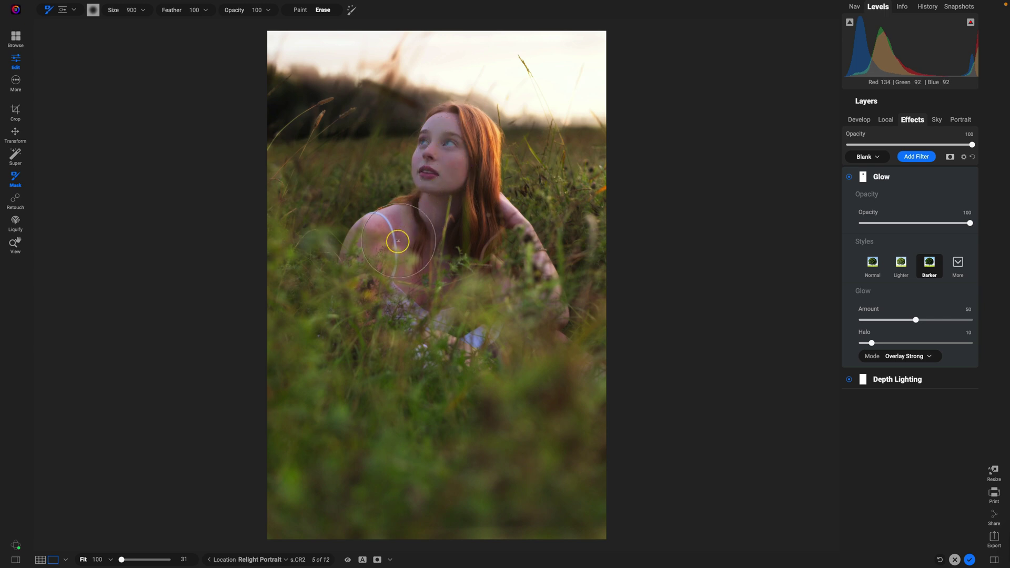
{"action": "key", "text": "bracketright"}
{"action": "mouse_move", "coordinate": [398, 241]}
{"action": "left_mouse_down"}
{"action": "mouse_move", "coordinate": [391, 247]}
{"action": "mouse_move", "coordinate": [440, 244]}
{"action": "left_mouse_up"}
{"action": "key", "text": "z"}
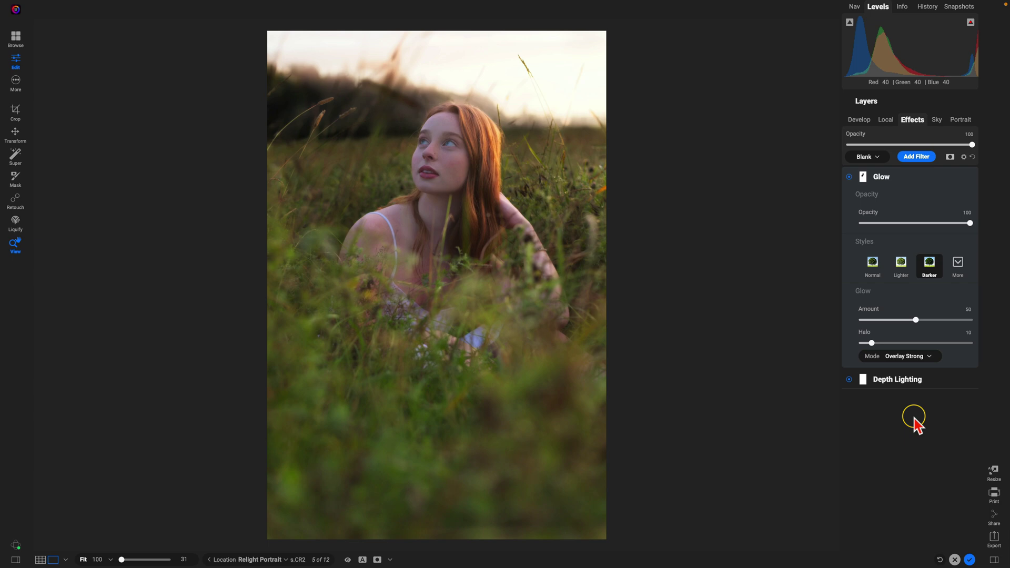
- In Develop, set tone midtones to 23 and contrast to 14
{"action": "left_click", "coordinate": [917, 157]}
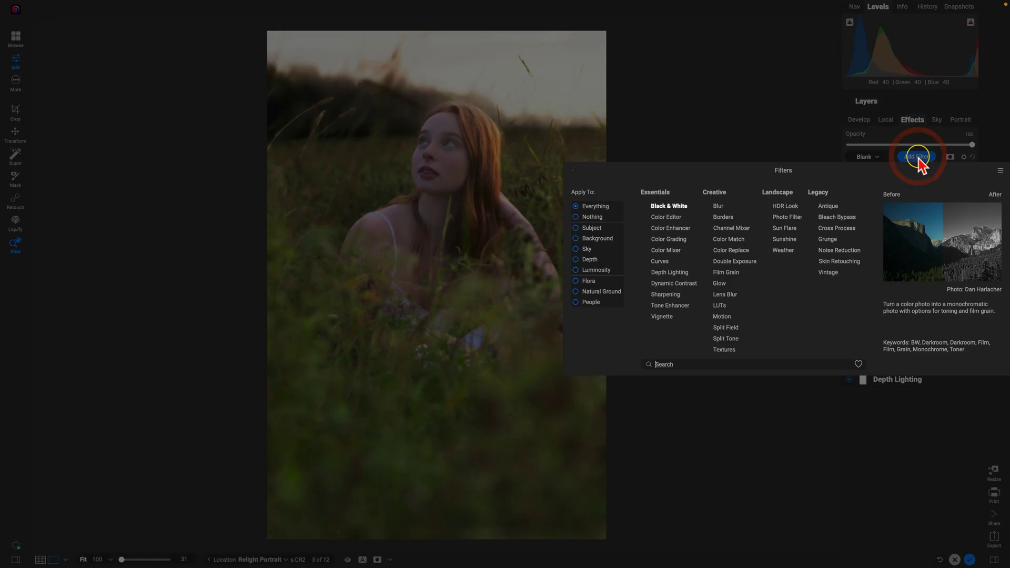
{"action": "left_click", "coordinate": [917, 159]}
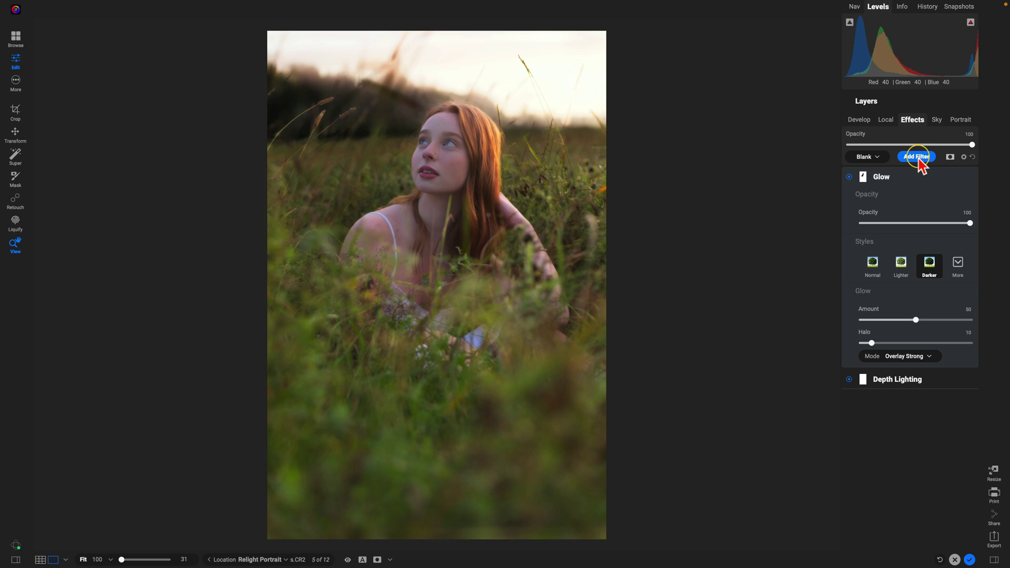
{"action": "left_click", "coordinate": [857, 120]}
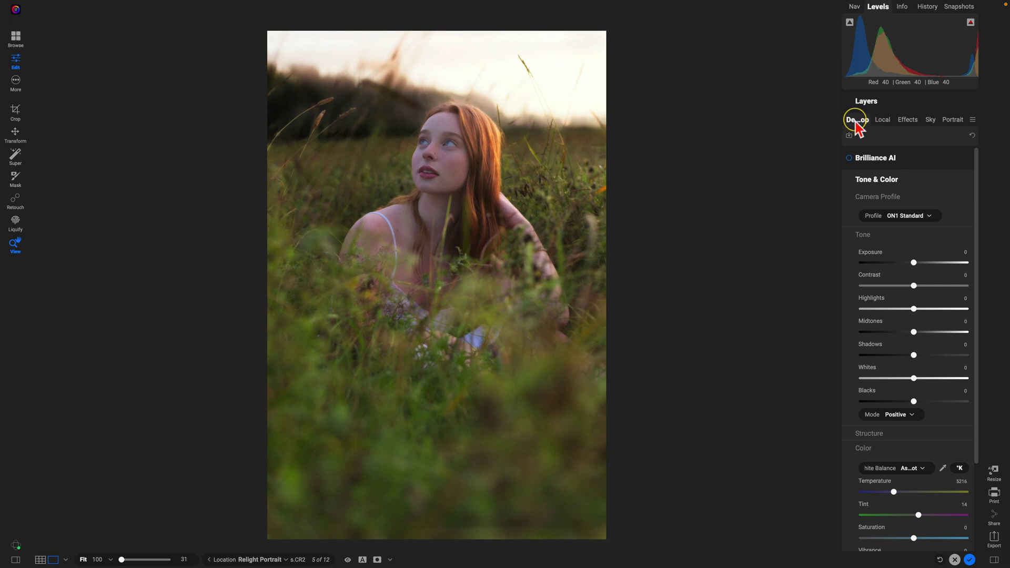
{"action": "left_click", "coordinate": [855, 123]}
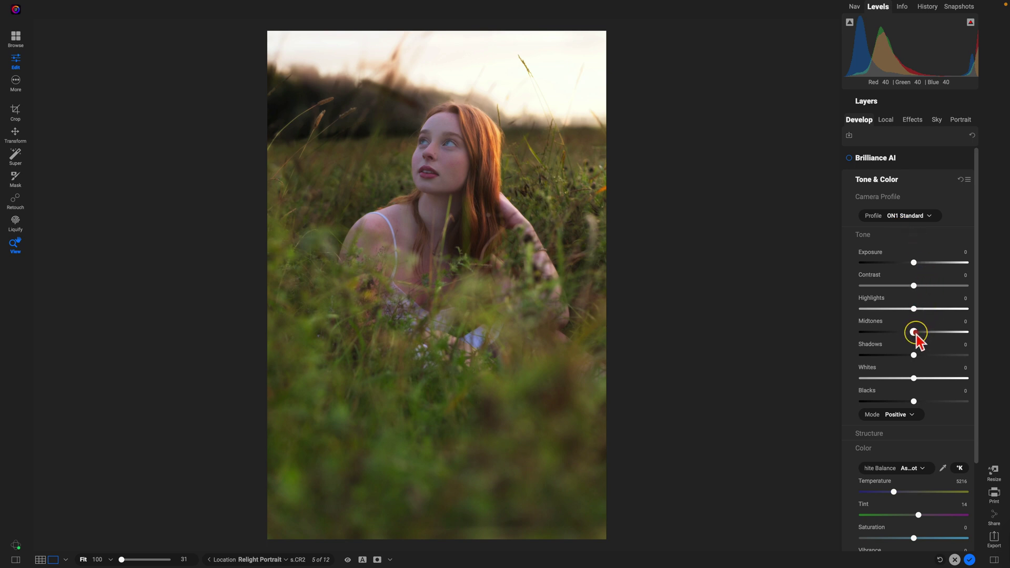
{"action": "left_click_drag", "start_coordinate": [914, 331], "coordinate": [925, 332]}
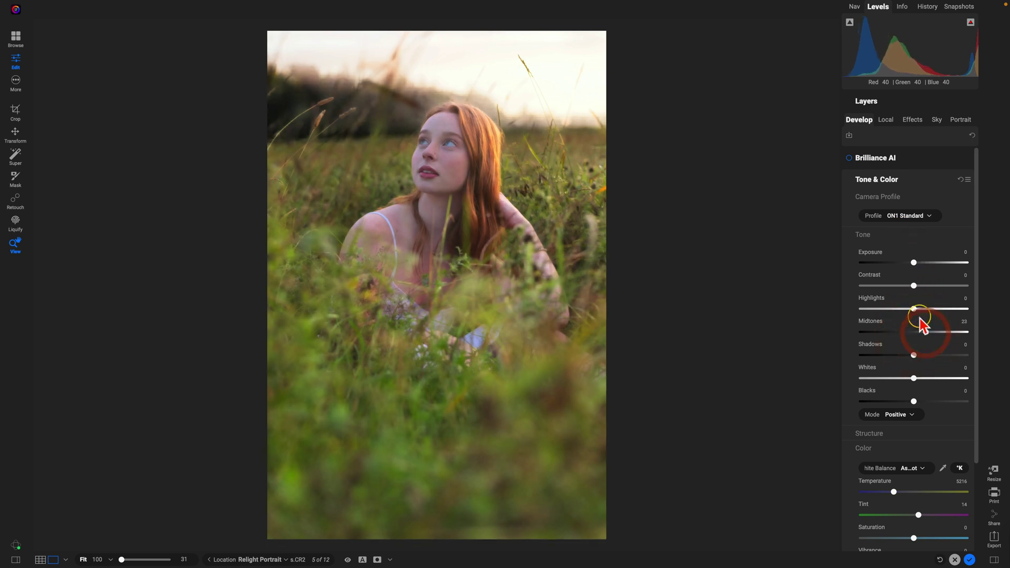
{"action": "left_click_drag", "start_coordinate": [913, 287], "coordinate": [921, 288]}
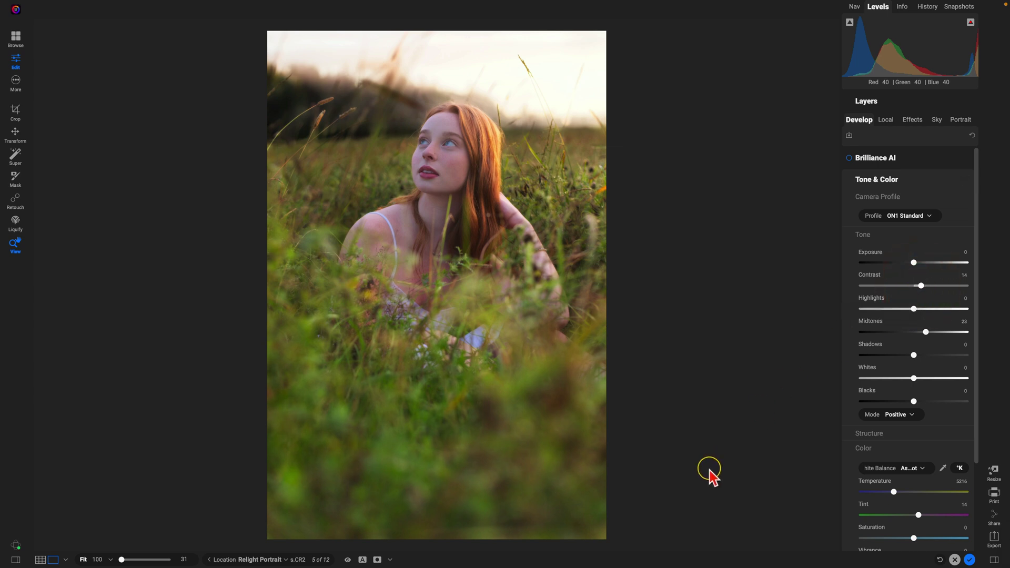
{"action": "left_click", "coordinate": [359, 560]}
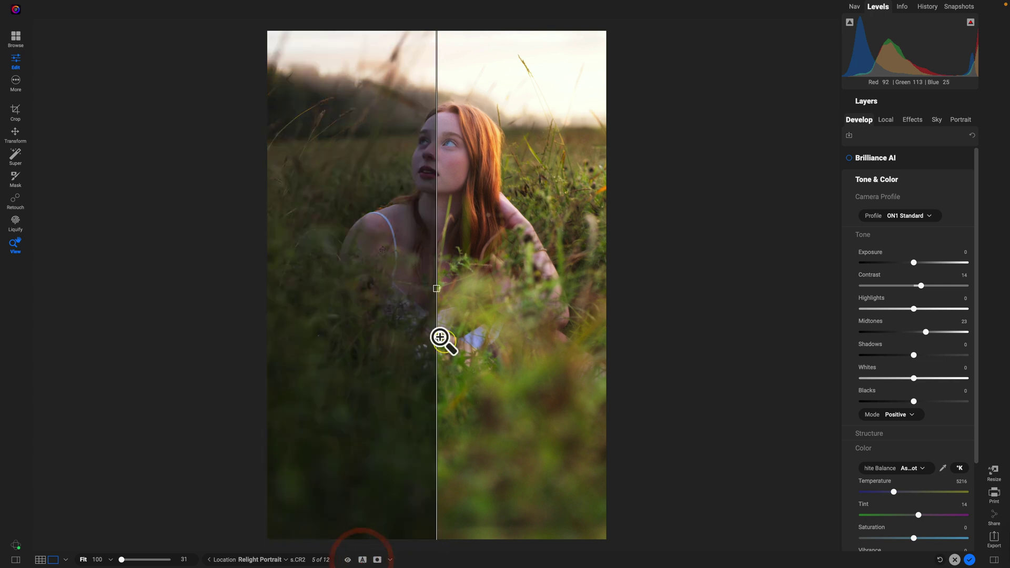
{"action": "mouse_move", "coordinate": [452, 291]}
{"action": "left_mouse_down"}
{"action": "mouse_move", "coordinate": [606, 330]}
{"action": "mouse_move", "coordinate": [354, 334]}
{"action": "mouse_move", "coordinate": [245, 351]}
{"action": "mouse_move", "coordinate": [523, 334]}
{"action": "mouse_move", "coordinate": [608, 349]}
{"action": "mouse_move", "coordinate": [424, 329]}
{"action": "mouse_move", "coordinate": [261, 345]}
{"action": "left_mouse_up"}
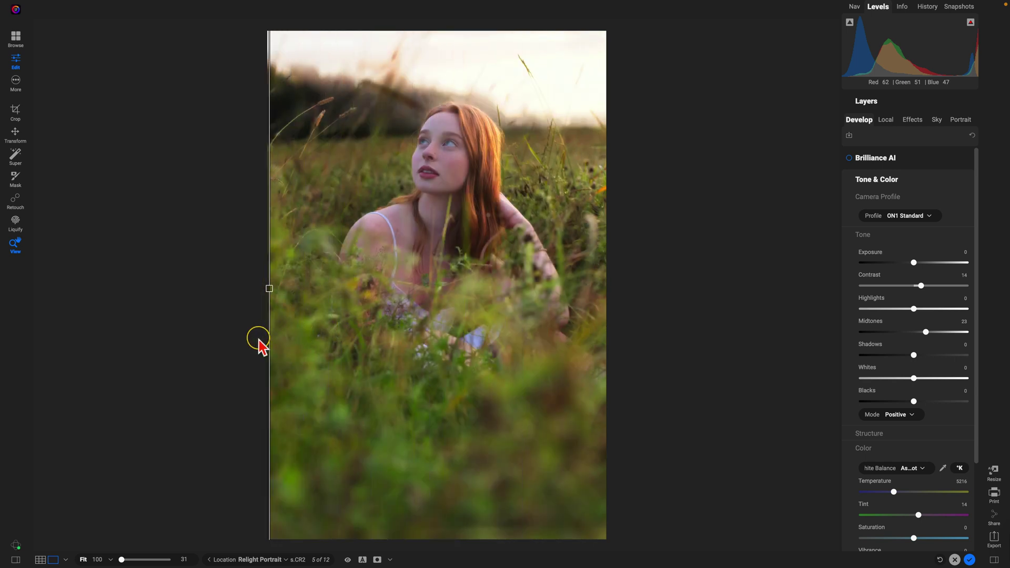
{"action": "left_click", "coordinate": [364, 560]}
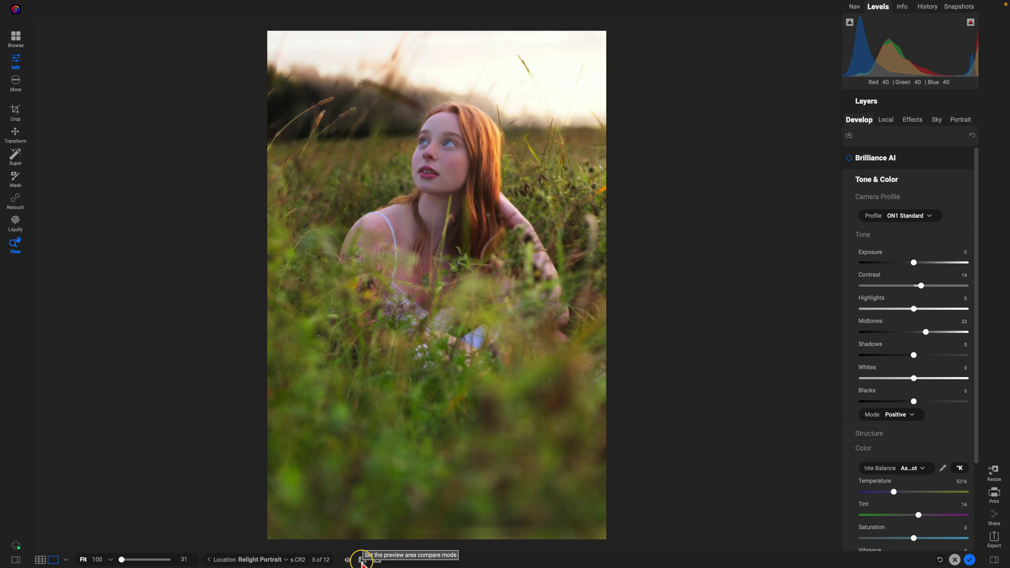
{"action": "left_click", "coordinate": [362, 560]}
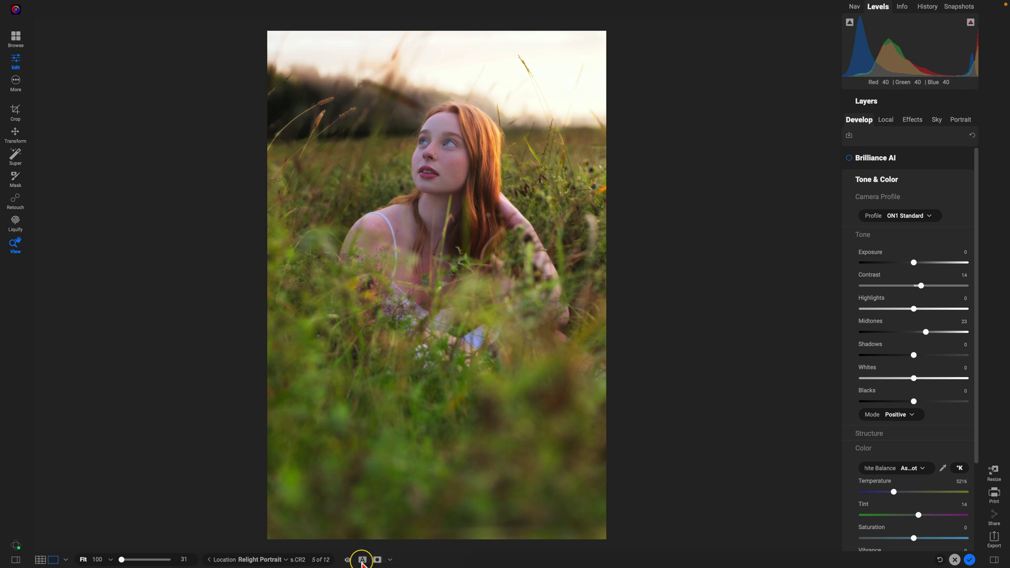